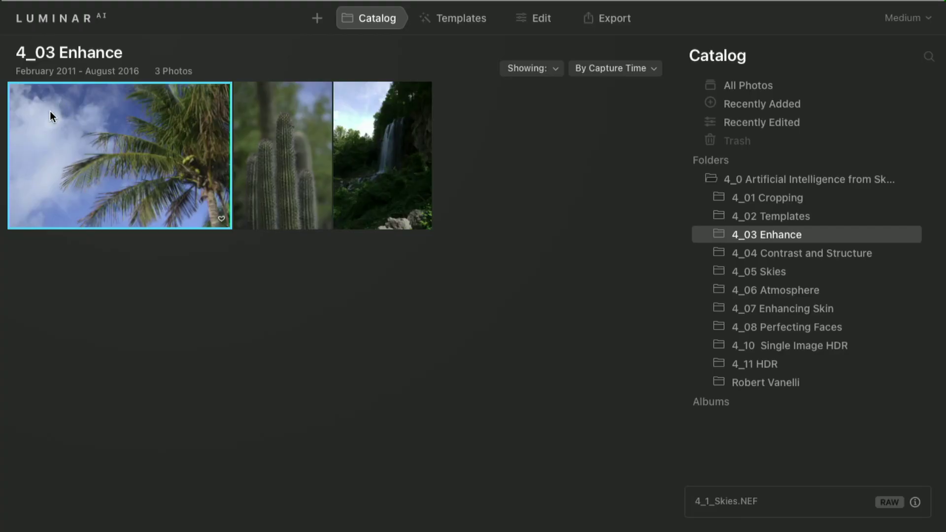
# - Bring the palm tree photo into editing with the Enhance AI adjustments shown
pyautogui.doubleClick(45, 132)
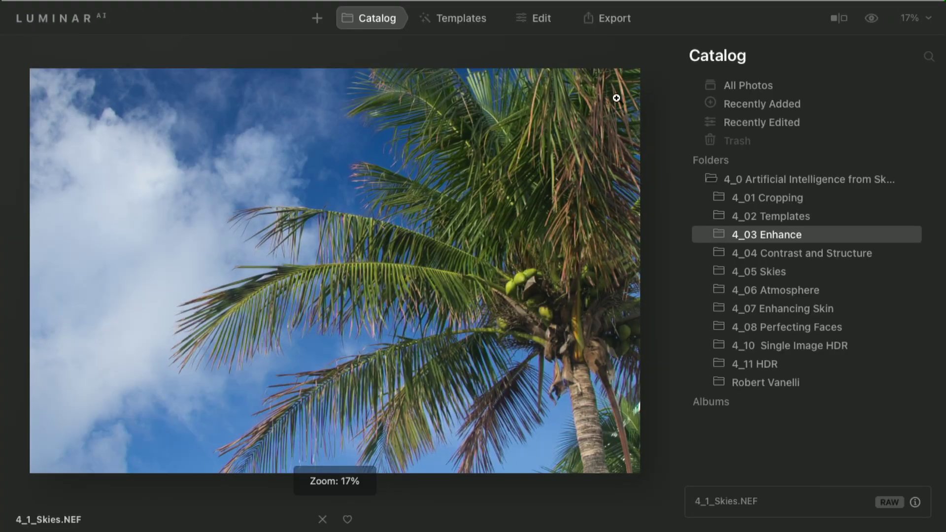
pyautogui.click(538, 20)
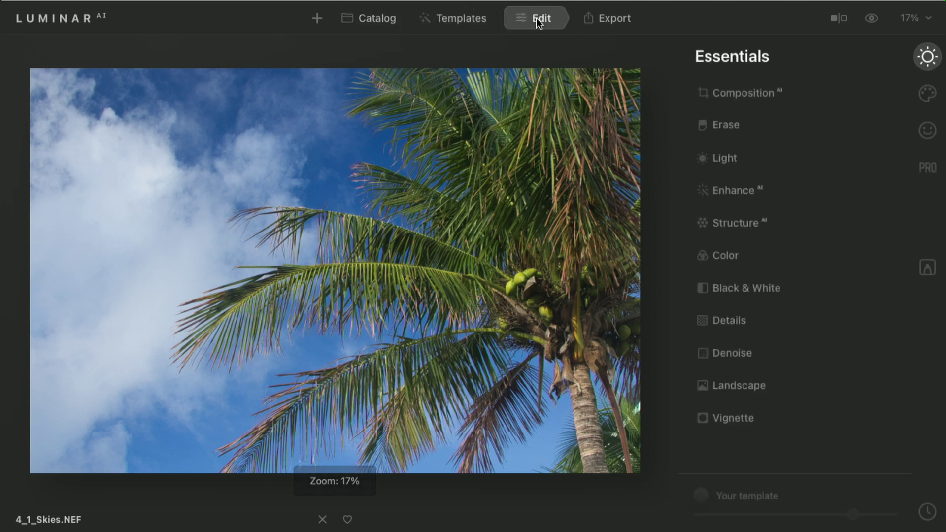
pyautogui.click(787, 189)
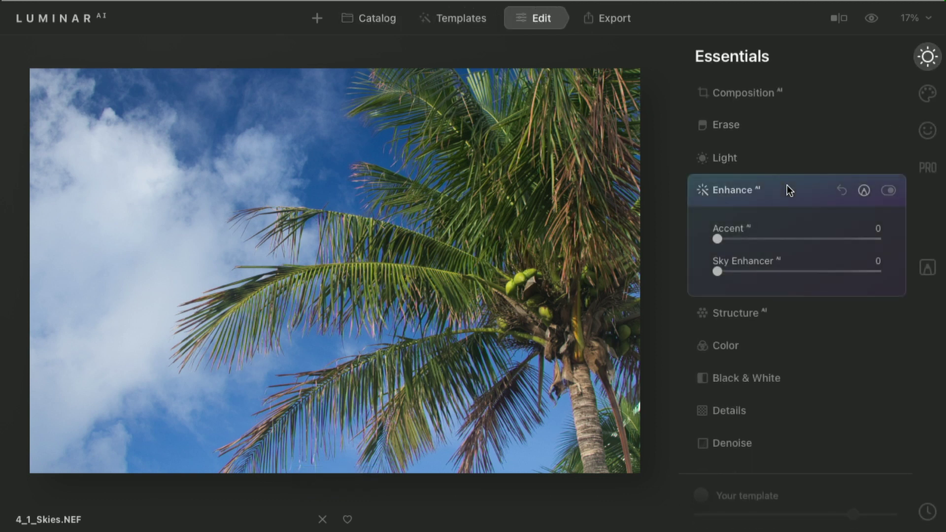
# - Set Accent AI to 44 and Sky Enhancer to 22, comparing before and after
pyautogui.moveTo(727, 236)
pyautogui.mouseDown()
pyautogui.moveTo(879, 260)
pyautogui.moveTo(713, 251)
pyautogui.moveTo(819, 245)
pyautogui.moveTo(787, 236)
pyautogui.mouseUp()
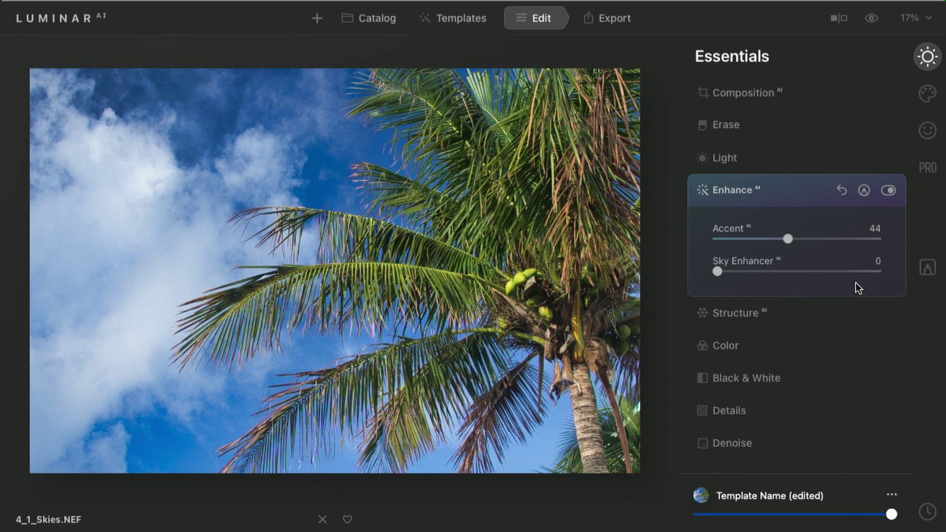
pyautogui.moveTo(816, 270)
pyautogui.mouseDown()
pyautogui.moveTo(859, 272)
pyautogui.moveTo(750, 273)
pyautogui.mouseUp()
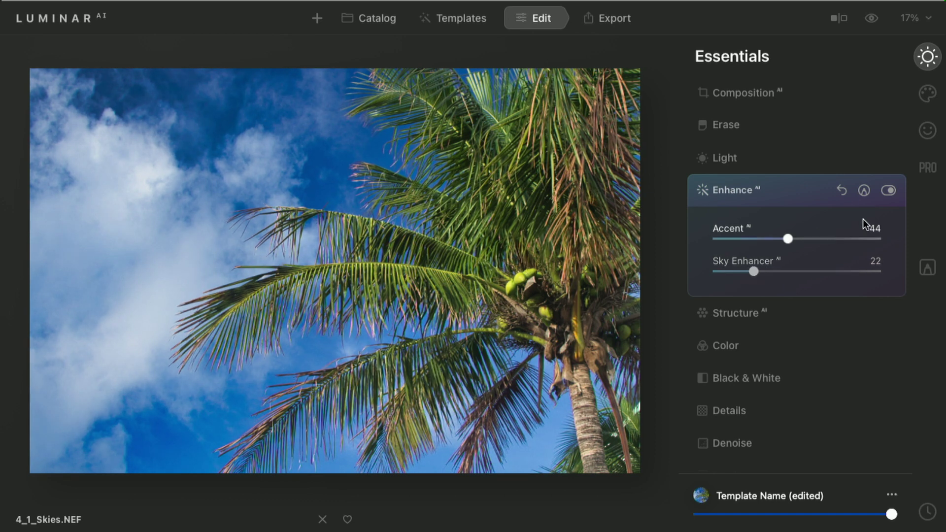
pyautogui.click(891, 194)
pyautogui.click(891, 195)
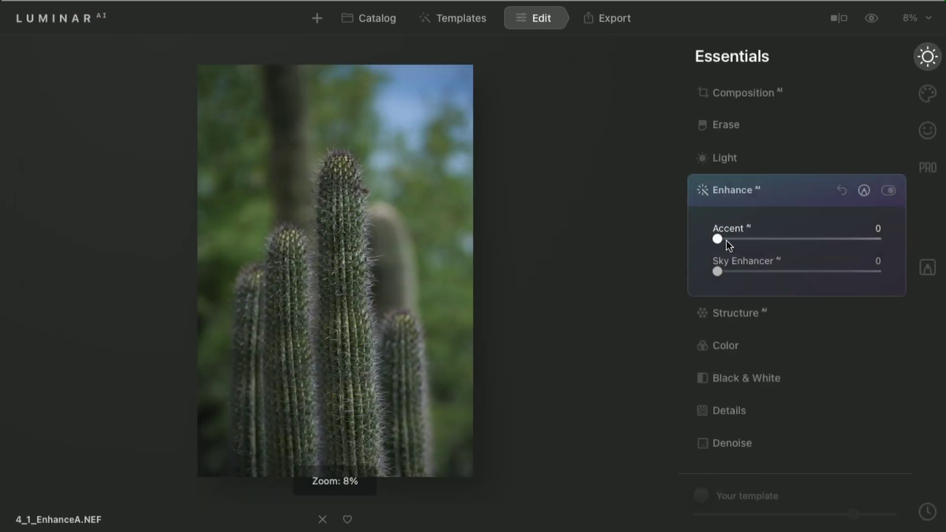
# - Set the cactus photo's Accent AI to 91 and Sky Enhancer to 13
pyautogui.moveTo(727, 240); pyautogui.dragTo(869, 238)
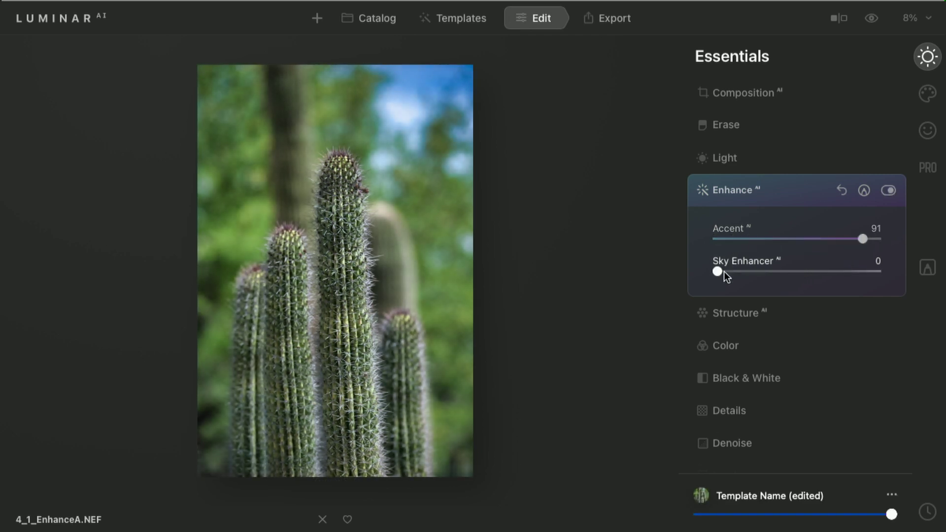
pyautogui.moveTo(724, 271)
pyautogui.mouseDown()
pyautogui.moveTo(768, 279)
pyautogui.moveTo(734, 274)
pyautogui.mouseUp()
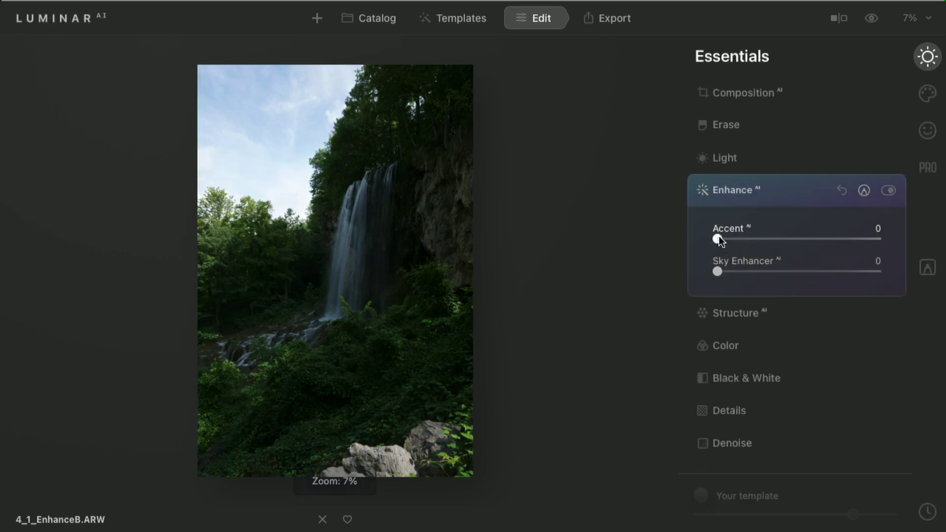
# - Push Accent AI toward 100 and raise Sky Enhancer, inspecting the treetops at 100%
pyautogui.moveTo(720, 236)
pyautogui.mouseDown()
pyautogui.moveTo(888, 253)
pyautogui.moveTo(720, 248)
pyautogui.moveTo(922, 246)
pyautogui.moveTo(732, 225)
pyautogui.moveTo(790, 223)
pyautogui.moveTo(829, 235)
pyautogui.moveTo(897, 219)
pyautogui.mouseUp()
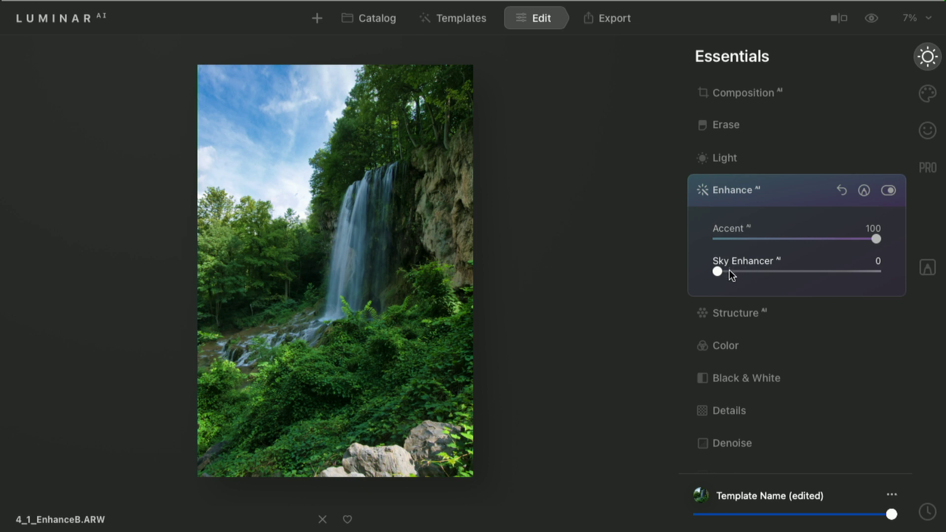
pyautogui.moveTo(730, 270)
pyautogui.mouseDown()
pyautogui.moveTo(816, 272)
pyautogui.moveTo(784, 270)
pyautogui.mouseUp()
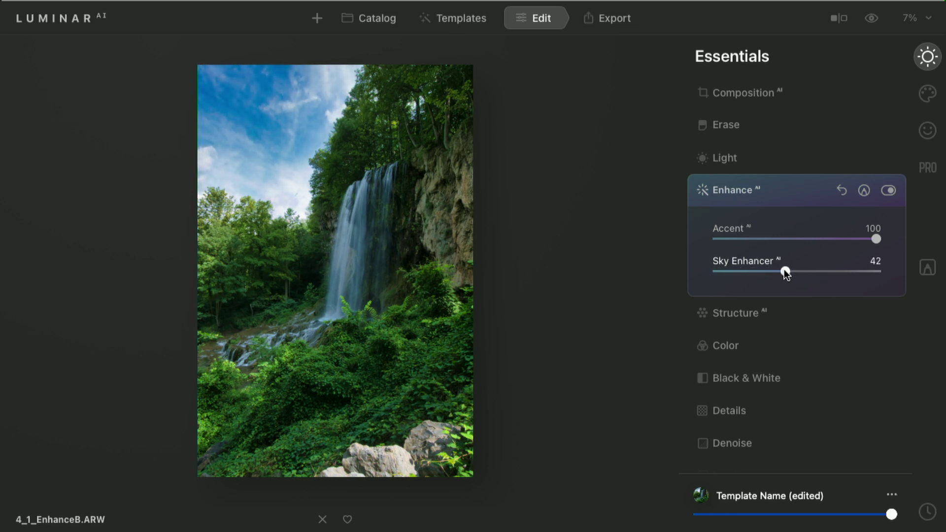
pyautogui.click(340, 126)
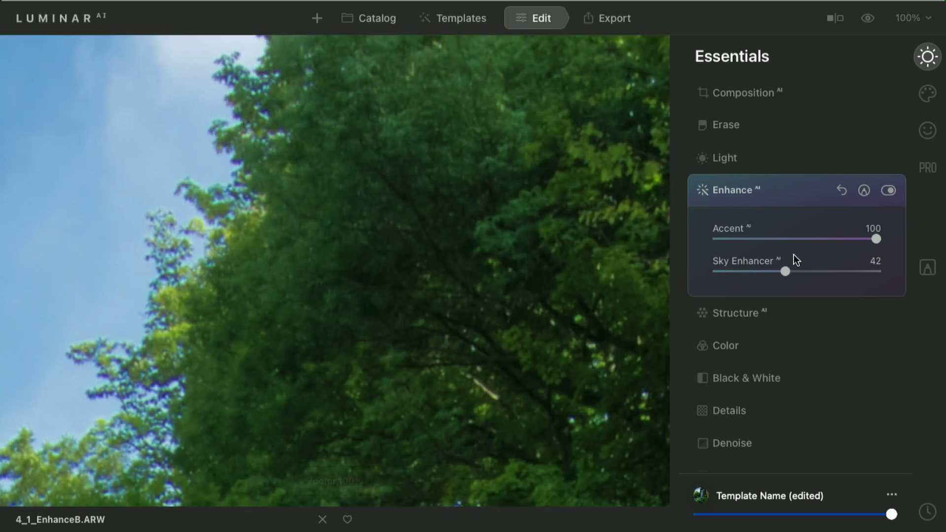
# - Settle the waterfall photo at Accent 90 and Sky Enhancer 65
pyautogui.moveTo(786, 271)
pyautogui.mouseDown()
pyautogui.moveTo(870, 271)
pyautogui.moveTo(840, 271)
pyautogui.mouseUp()
pyautogui.click(214, 237)
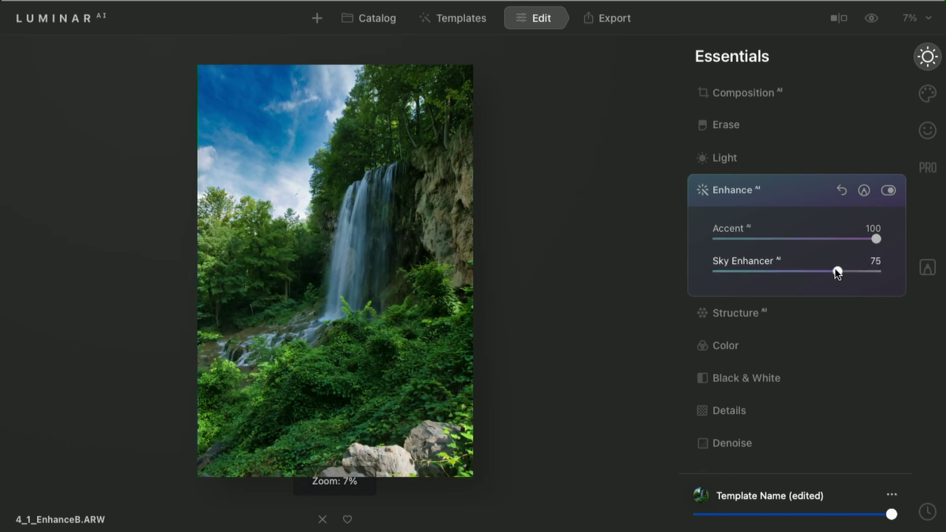
pyautogui.moveTo(836, 271); pyautogui.dragTo(822, 271)
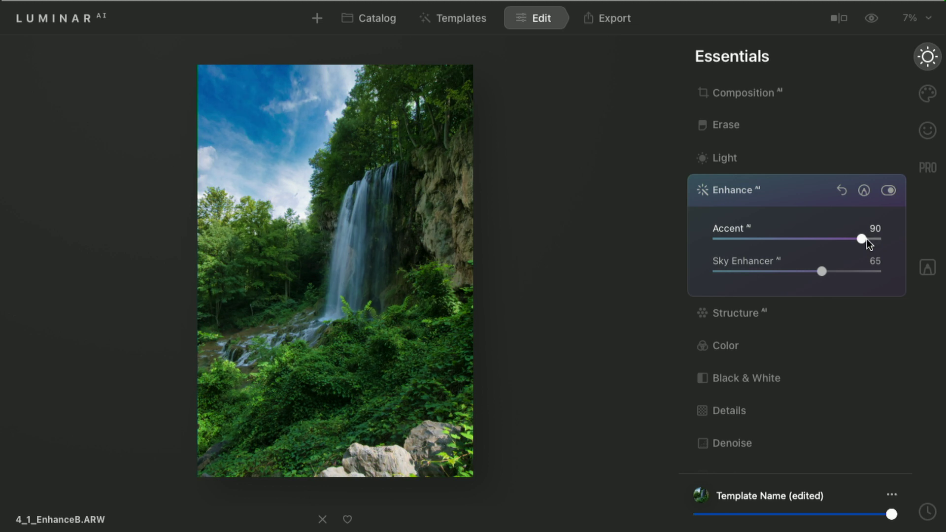
# - In the Light tool set Exposure 0.71 and Smart Contrast -24 on the waterfall photo
pyautogui.click(764, 156)
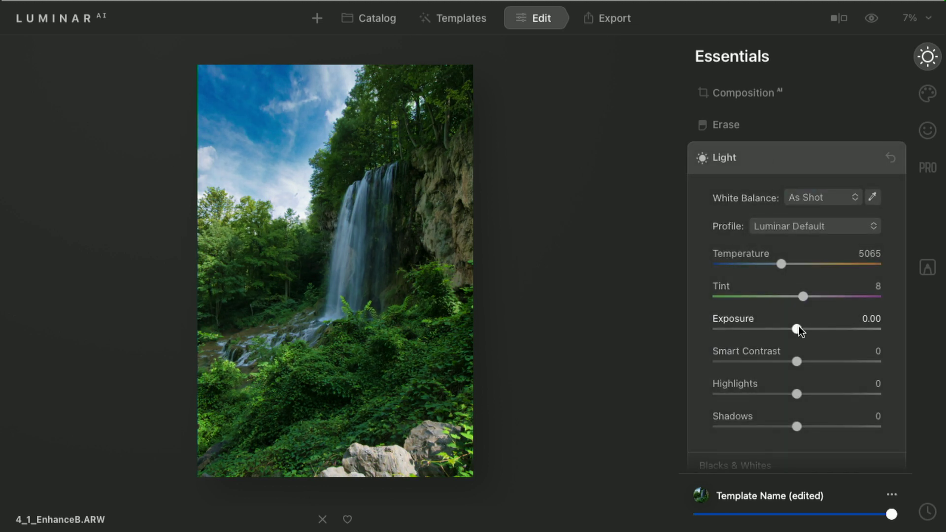
pyautogui.moveTo(797, 330); pyautogui.dragTo(808, 329)
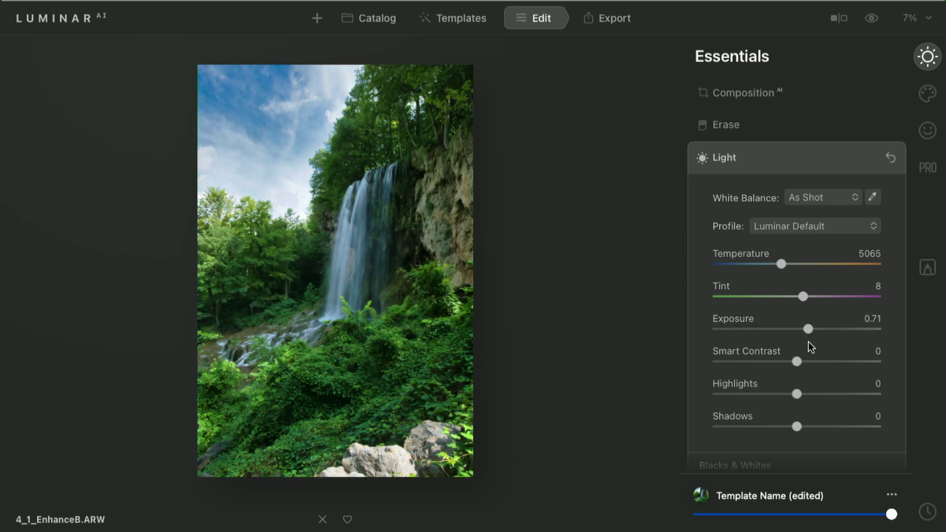
pyautogui.moveTo(797, 361)
pyautogui.mouseDown()
pyautogui.moveTo(843, 363)
pyautogui.moveTo(758, 363)
pyautogui.moveTo(826, 363)
pyautogui.moveTo(765, 371)
pyautogui.mouseUp()
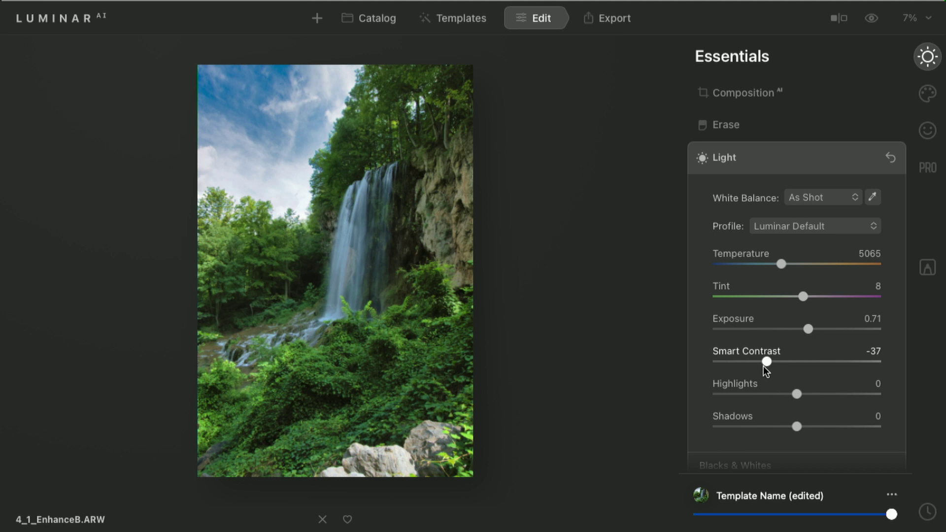
pyautogui.moveTo(766, 370)
pyautogui.mouseDown()
pyautogui.moveTo(860, 363)
pyautogui.moveTo(758, 363)
pyautogui.moveTo(774, 363)
pyautogui.mouseUp()
pyautogui.moveTo(776, 364); pyautogui.dragTo(781, 364)
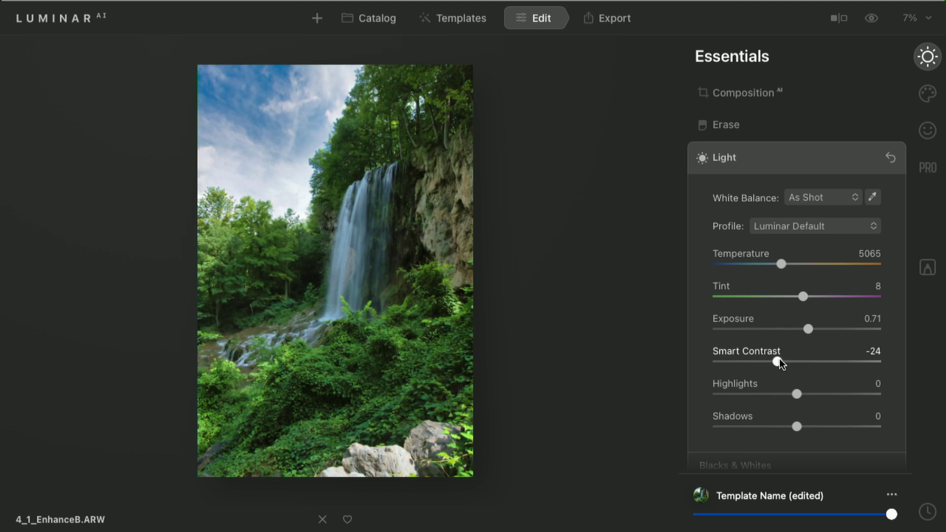
# - Add a Basic local mask with brush Radius 52 and Softness 20
pyautogui.click(928, 269)
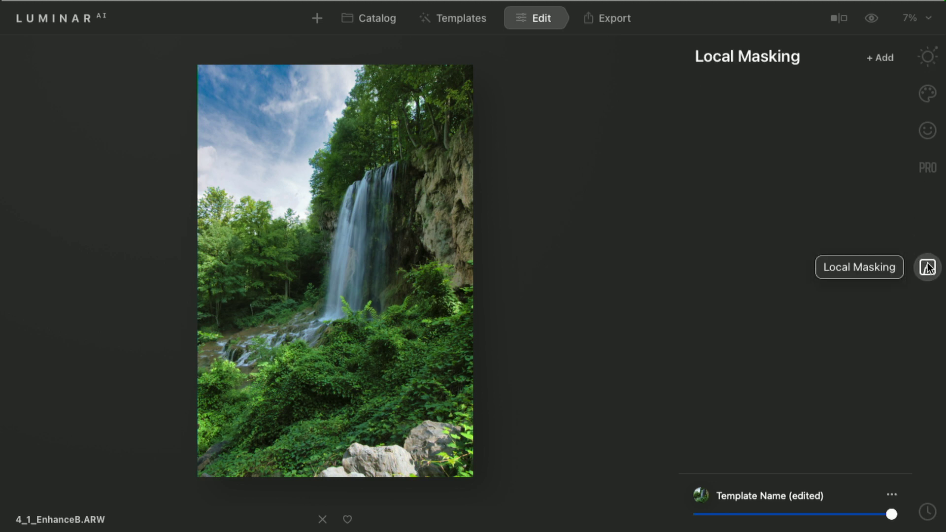
pyautogui.click(889, 59)
pyautogui.click(881, 76)
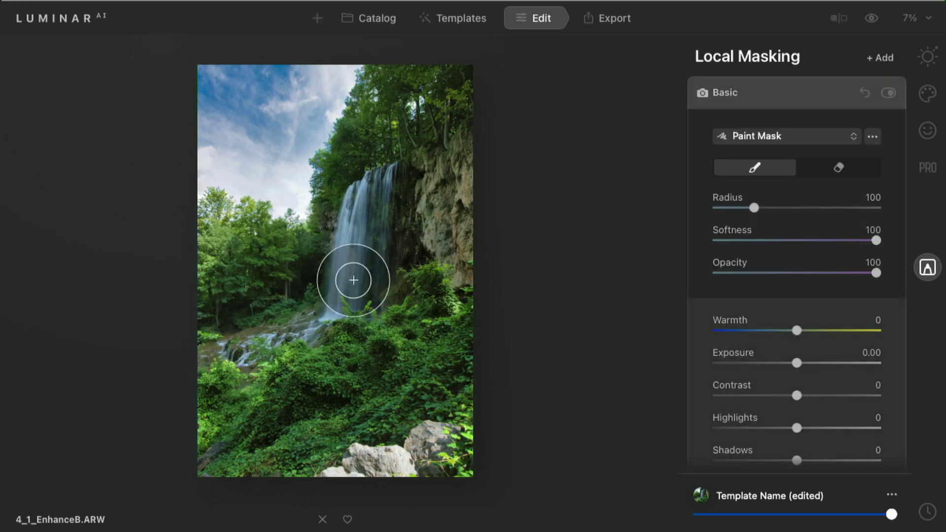
pyautogui.press('[')
pyautogui.press('[')
pyautogui.press('[')
pyautogui.press('[')
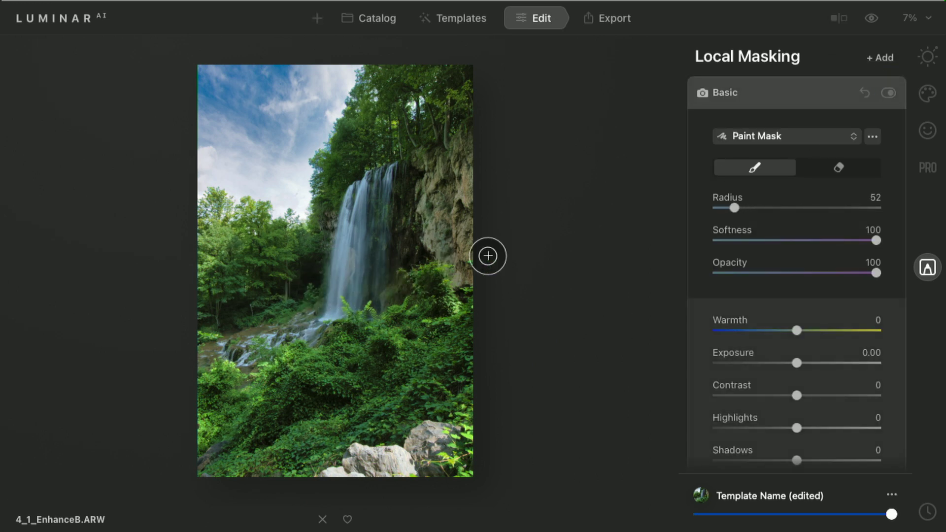
pyautogui.click(749, 240)
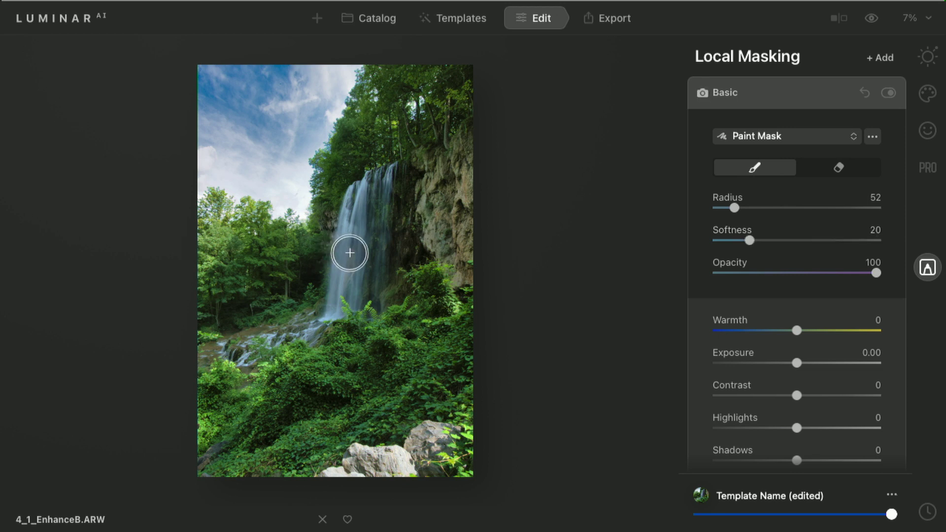
# - Paint the mask over the waterfall and raise its Exposure to 0.66 and Contrast to 9
pyautogui.moveTo(352, 255)
pyautogui.mouseDown()
pyautogui.moveTo(343, 285)
pyautogui.moveTo(377, 193)
pyautogui.moveTo(370, 199)
pyautogui.moveTo(386, 177)
pyautogui.moveTo(363, 194)
pyautogui.moveTo(380, 201)
pyautogui.mouseUp()
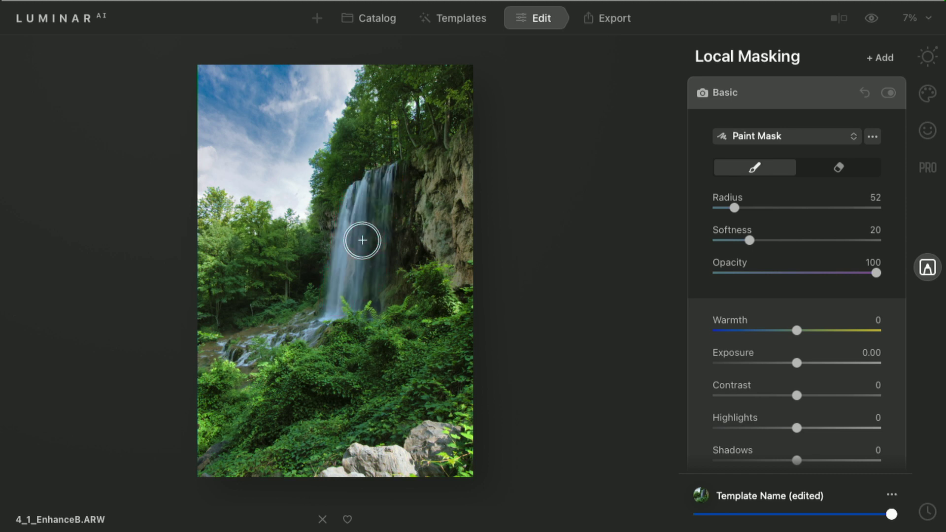
pyautogui.moveTo(802, 364); pyautogui.dragTo(804, 395)
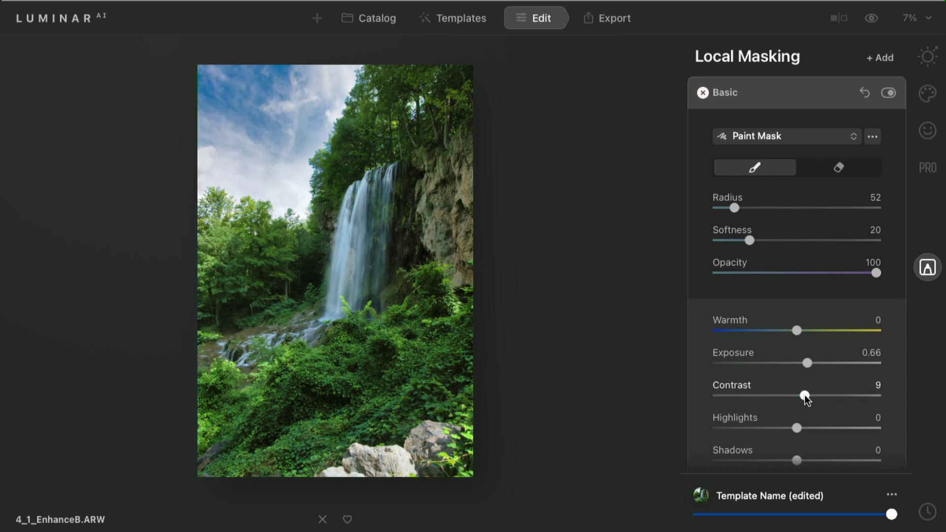
pyautogui.click(873, 21)
pyautogui.click(874, 21)
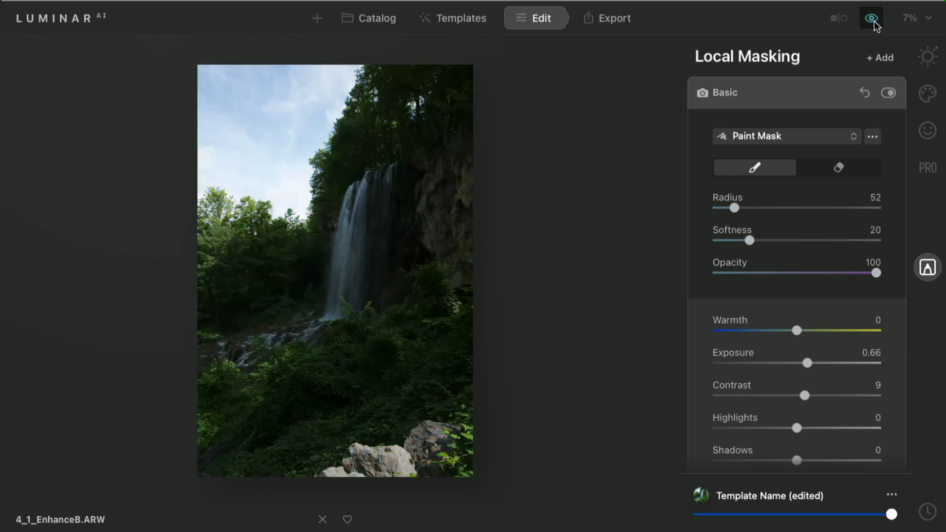
pyautogui.click(874, 22)
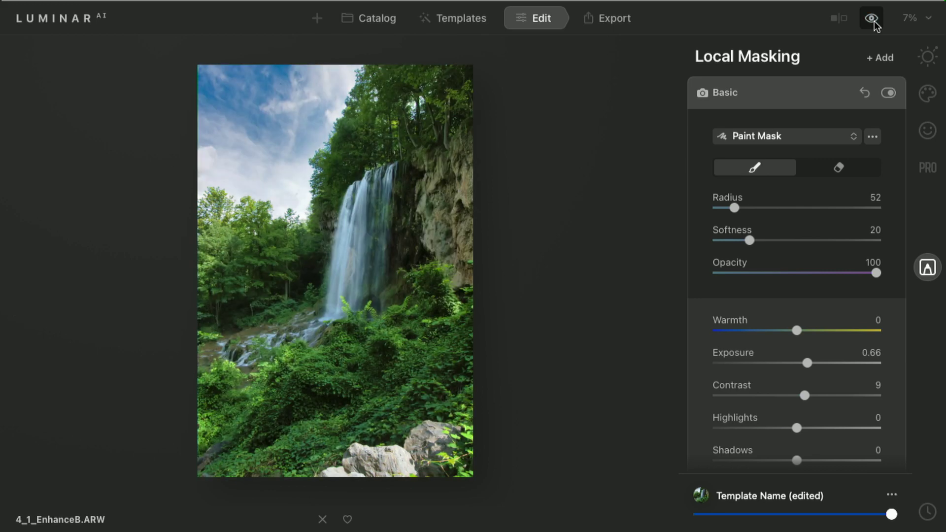
pyautogui.click(874, 23)
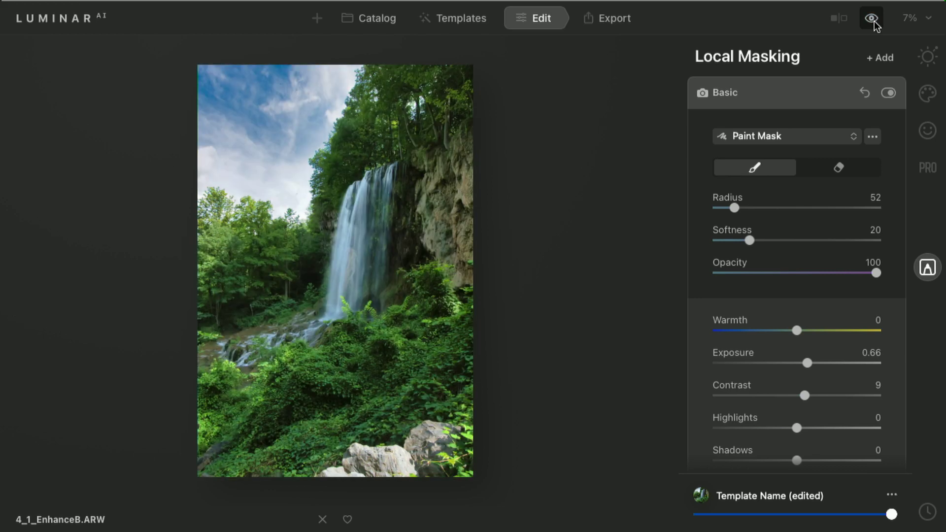